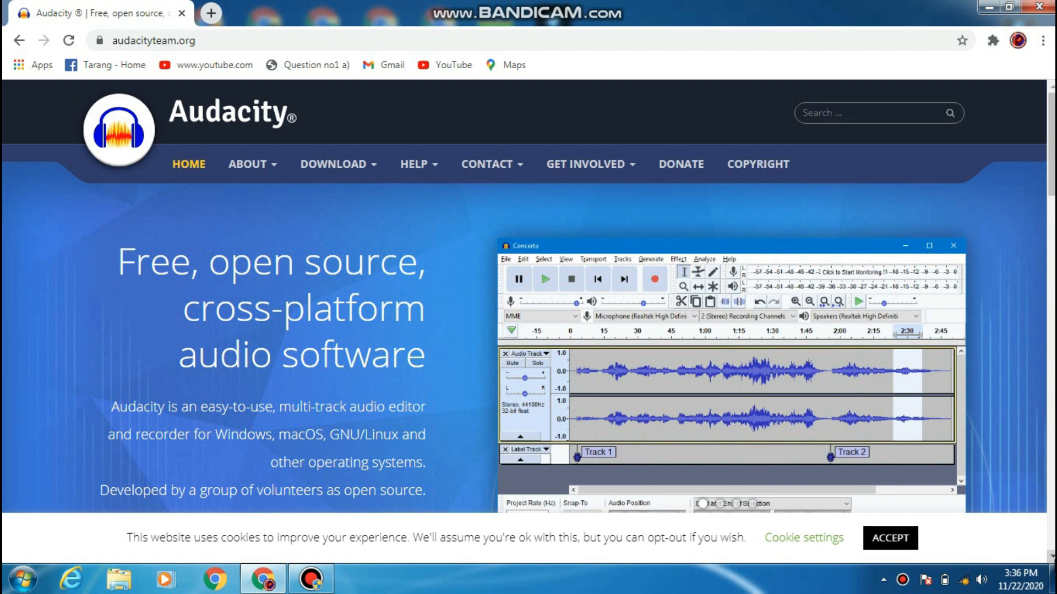
- Look over the Audacity home page, including its download section and the latest version information
{"action": "scroll", "coordinate": [529, 323], "scroll_direction": "down", "scroll_amount": 5}
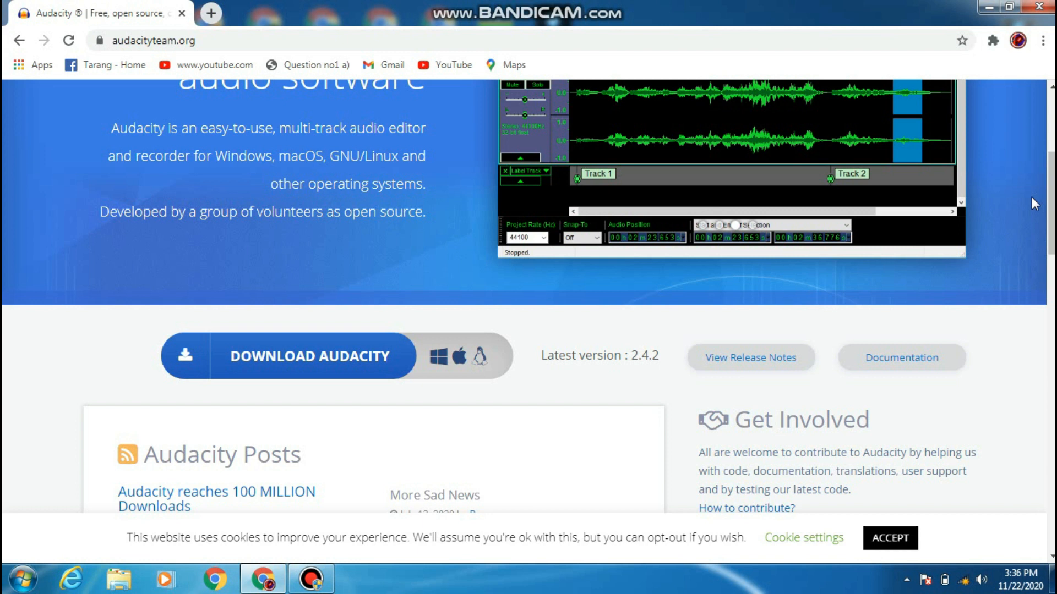
{"action": "scroll", "coordinate": [529, 297], "scroll_direction": "up", "scroll_amount": 5}
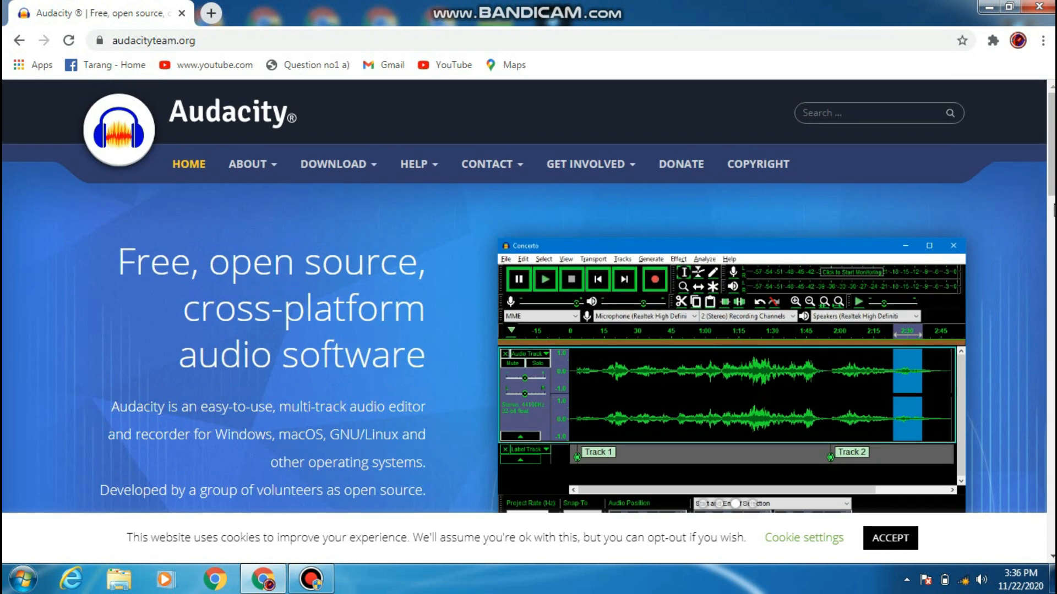
{"action": "scroll", "coordinate": [386, 220], "scroll_direction": "down", "scroll_amount": 8}
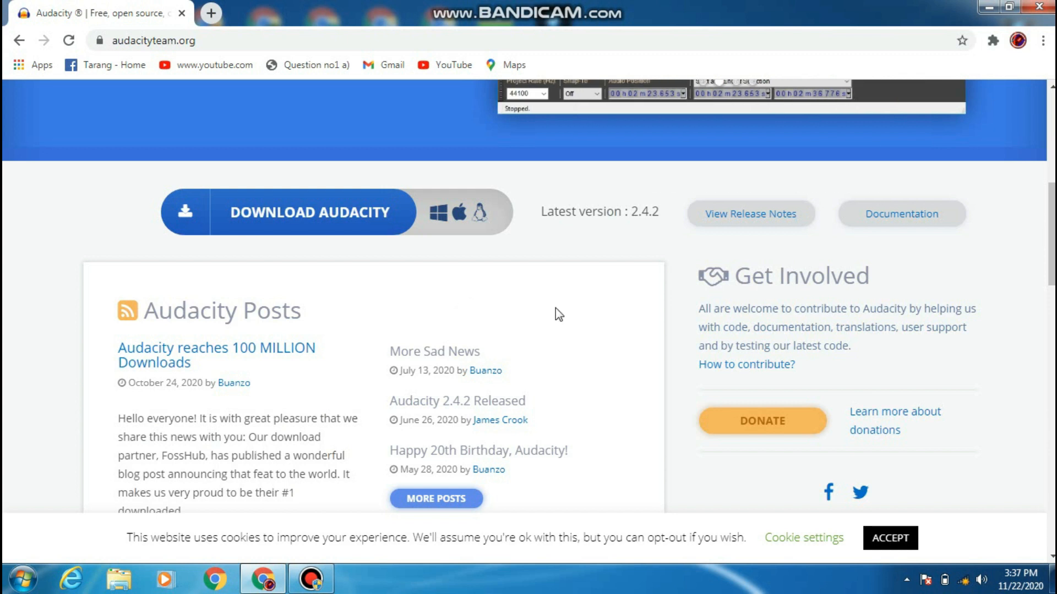
{"action": "left_click_drag", "start_coordinate": [1052, 232], "coordinate": [1052, 63]}
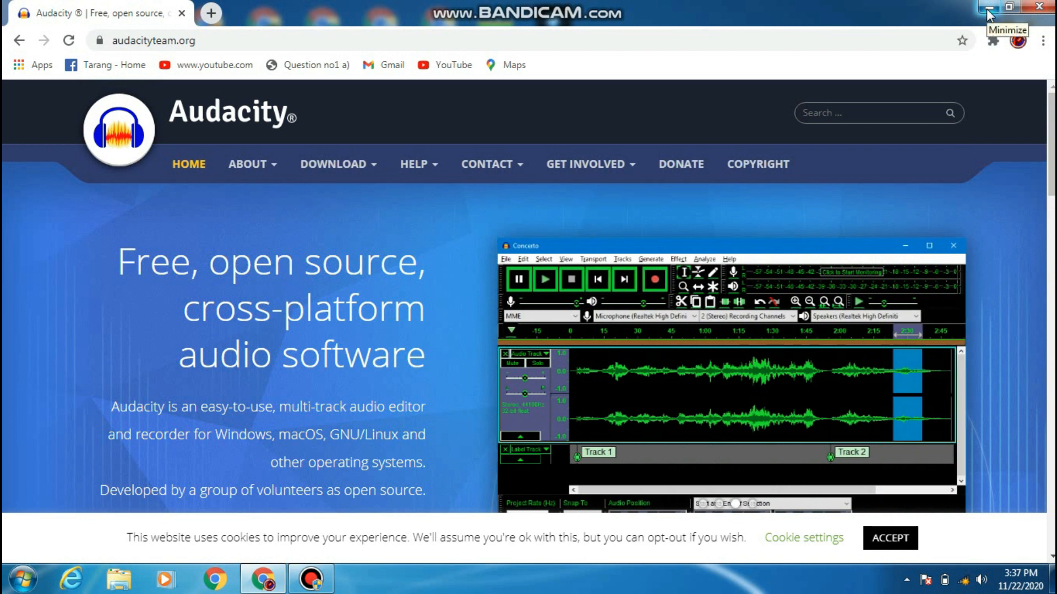
- Minimize the browser, launch Audacity from the desktop and dismiss its welcome message
{"action": "left_click", "coordinate": [988, 9]}
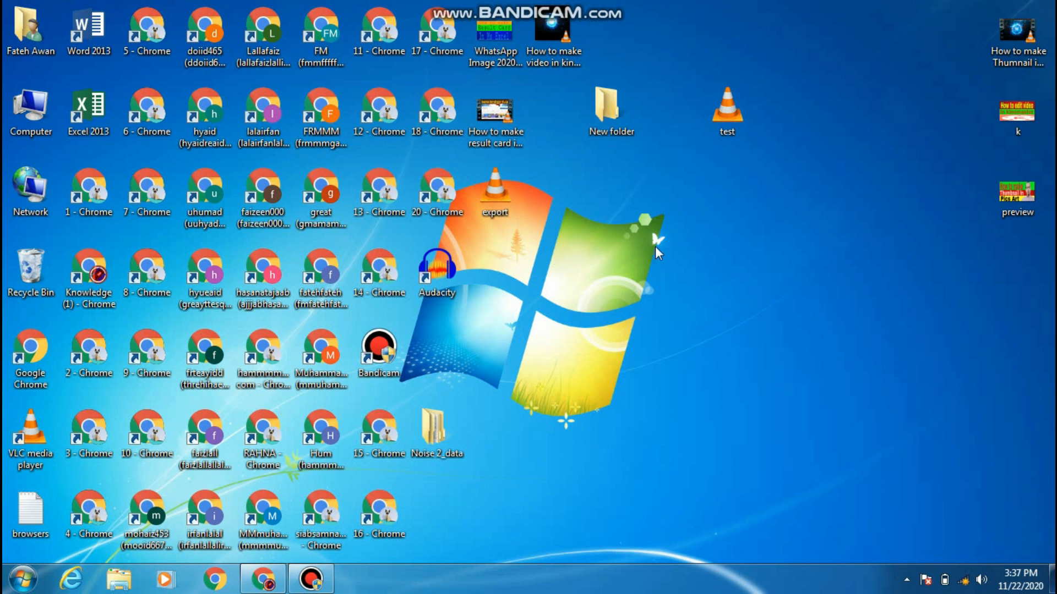
{"action": "double_click", "coordinate": [427, 277]}
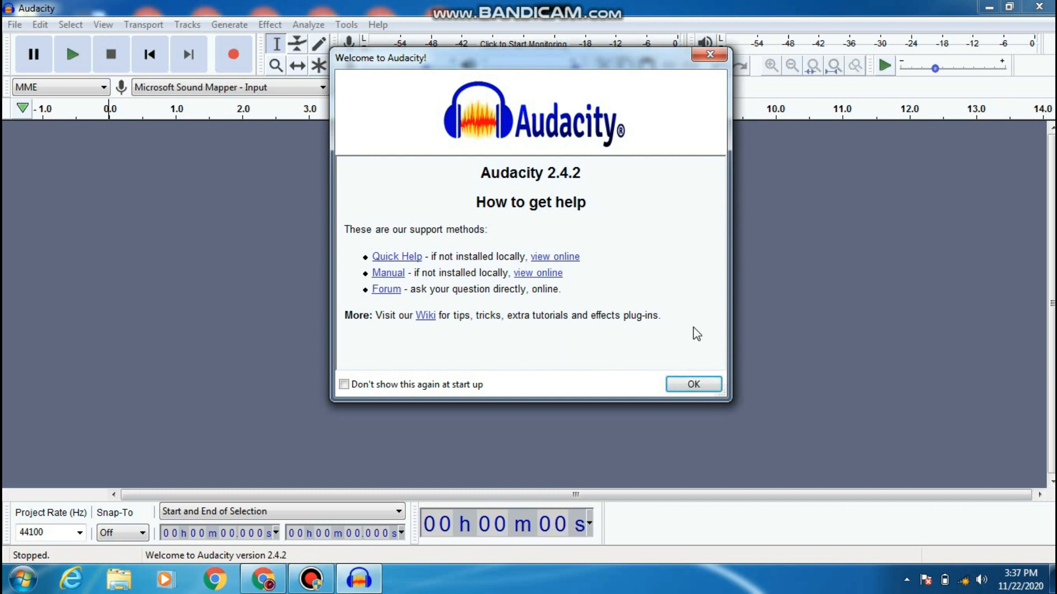
{"action": "left_click", "coordinate": [691, 384]}
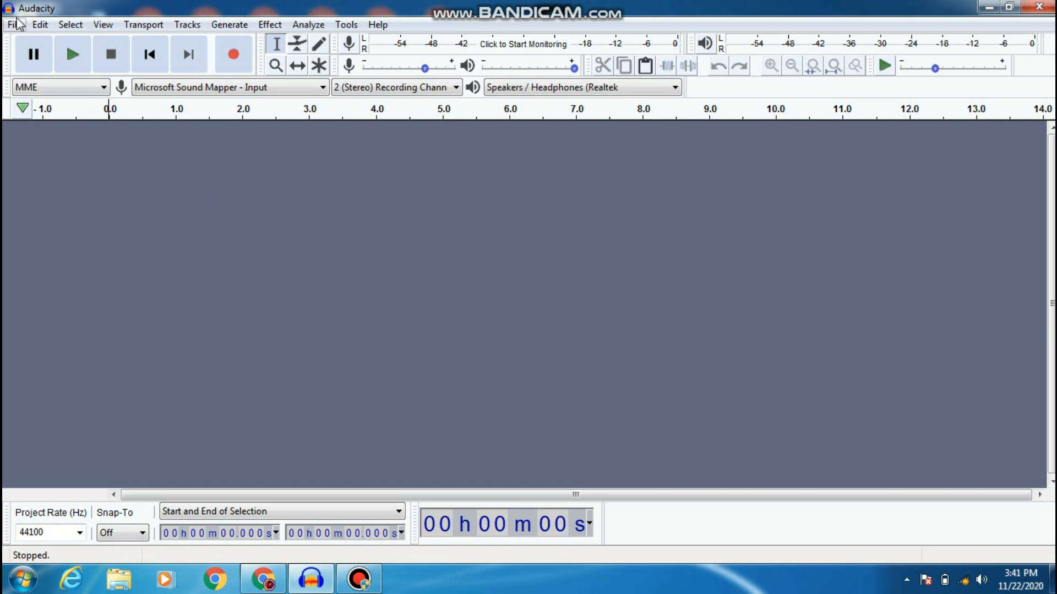
- Open the audio file test.mp3 from the Desktop
{"action": "left_click", "coordinate": [33, 56]}
{"action": "left_click", "coordinate": [15, 25]}
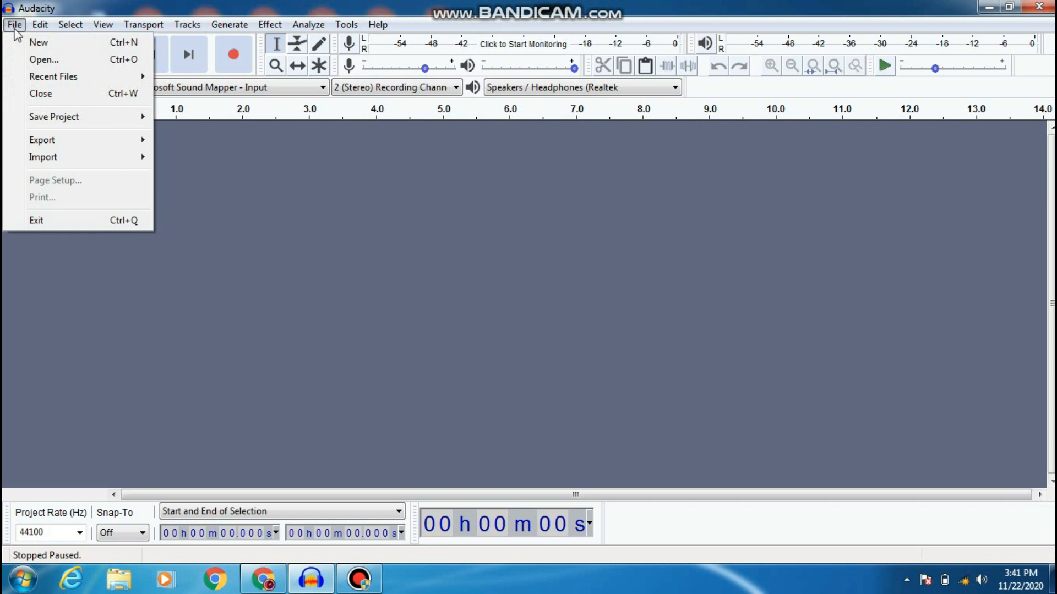
{"action": "left_click", "coordinate": [53, 60]}
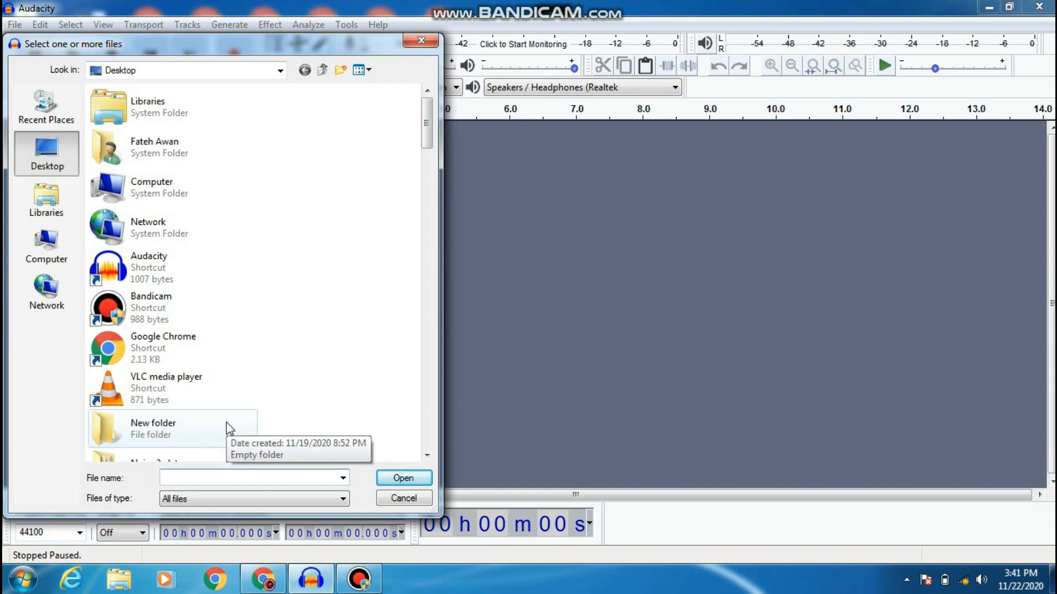
{"action": "type", "text": "tes"}
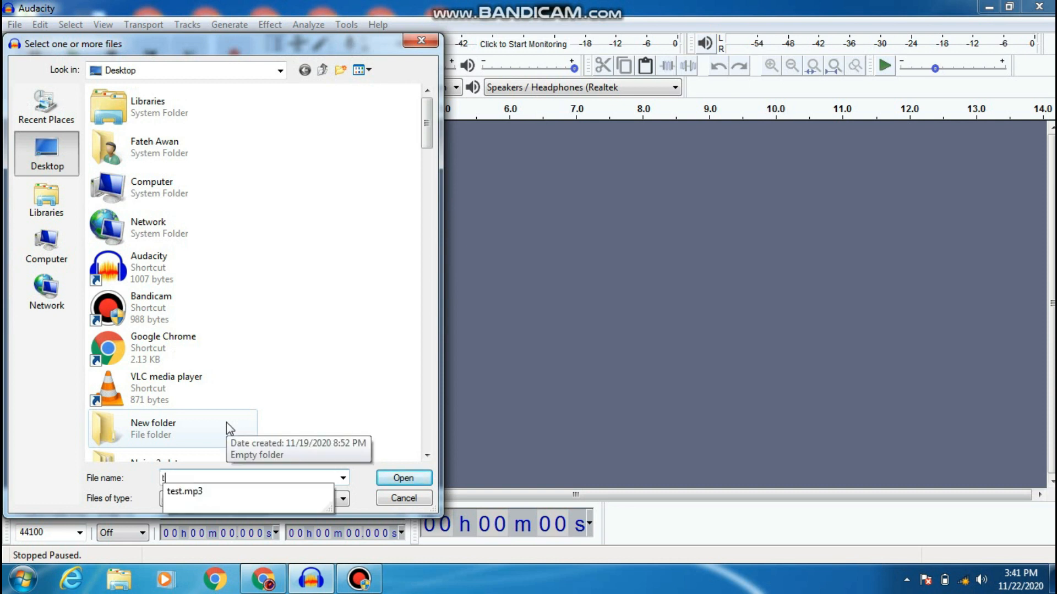
{"action": "left_click", "coordinate": [222, 491]}
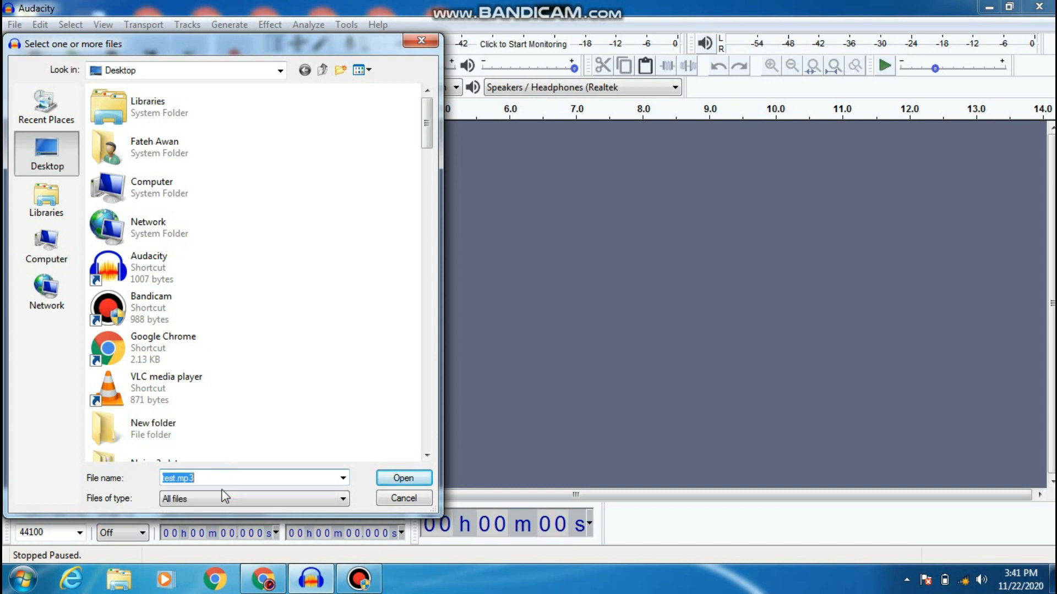
{"action": "left_click", "coordinate": [389, 477]}
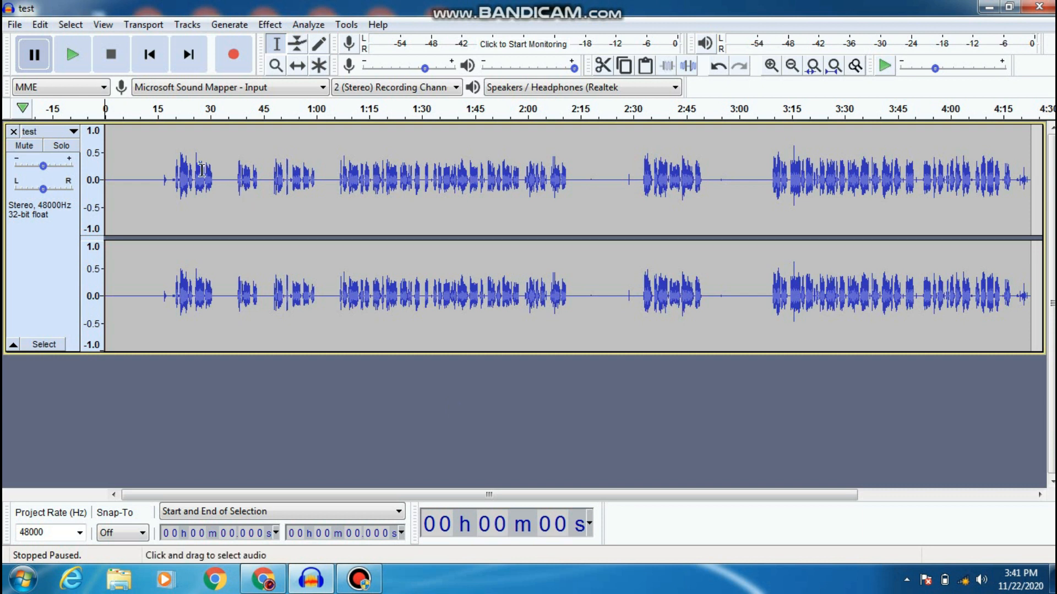
- Play the test track from its start through the first spoken passage and pause playback
{"action": "left_click", "coordinate": [74, 58]}
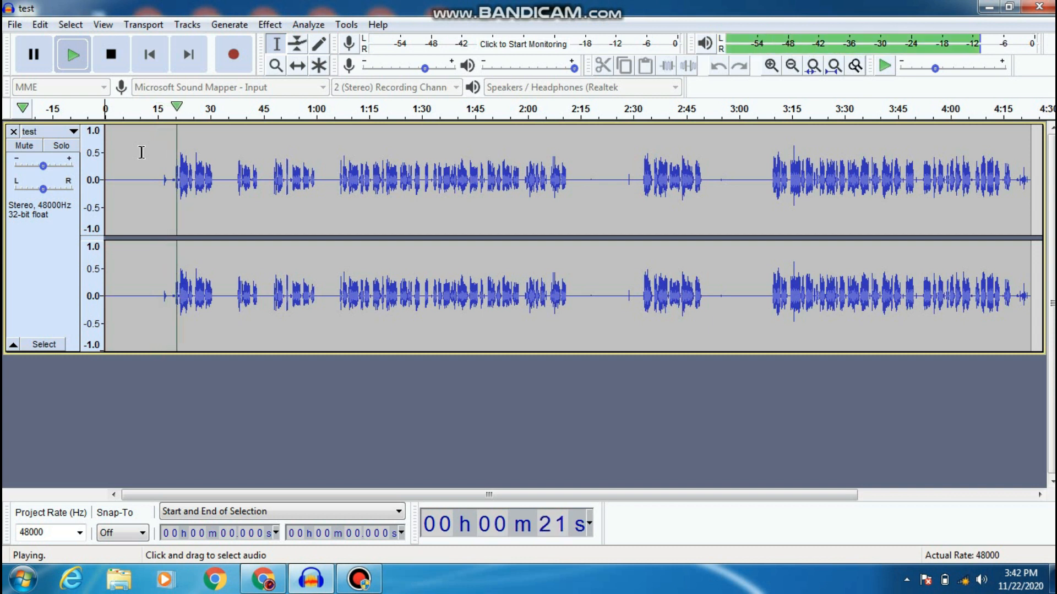
{"action": "left_click", "coordinate": [36, 56]}
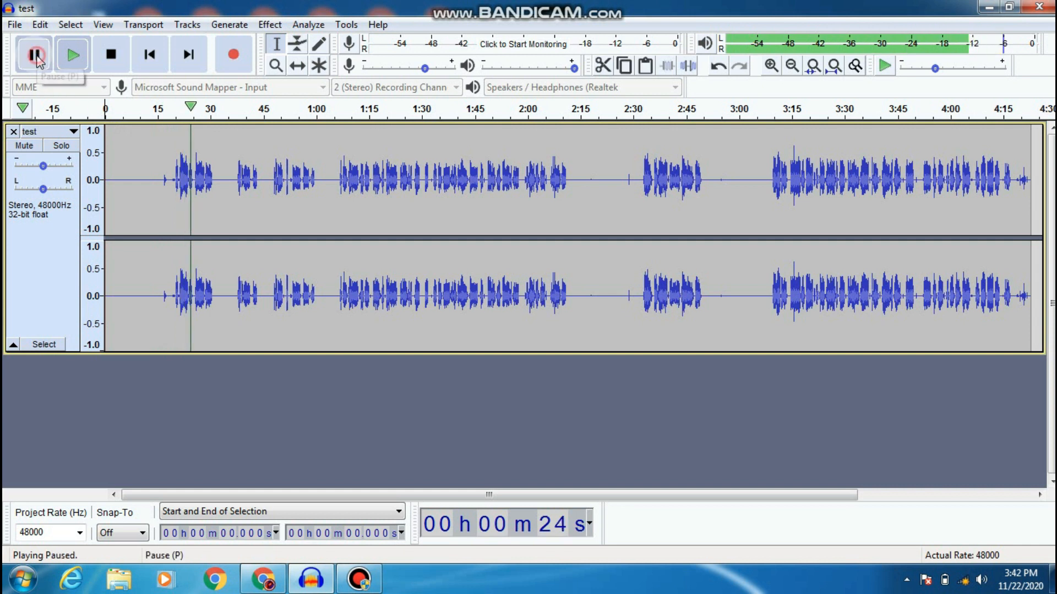
- Select the near-silent opening of the test track, from about 1 to 20 seconds
{"action": "left_click", "coordinate": [112, 193]}
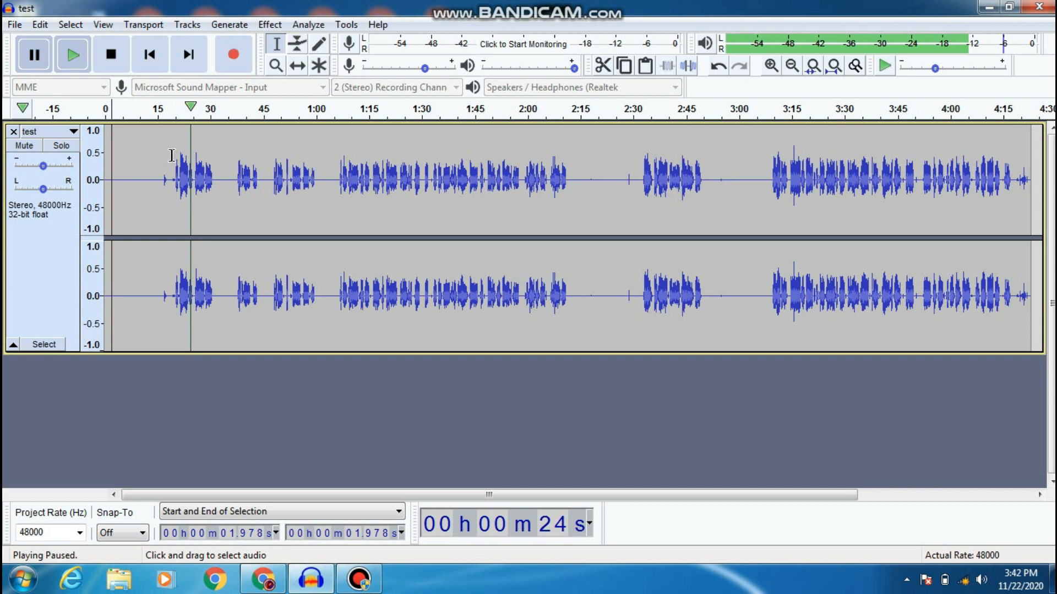
{"action": "double_click", "coordinate": [115, 141]}
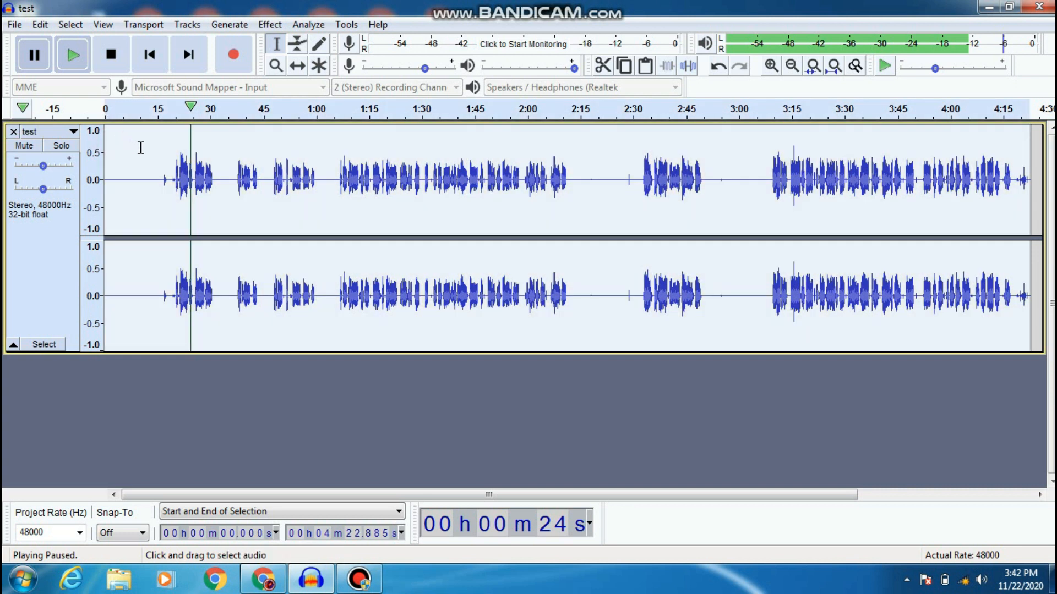
{"action": "left_click", "coordinate": [119, 149]}
{"action": "left_click", "coordinate": [119, 152]}
{"action": "left_click", "coordinate": [130, 156]}
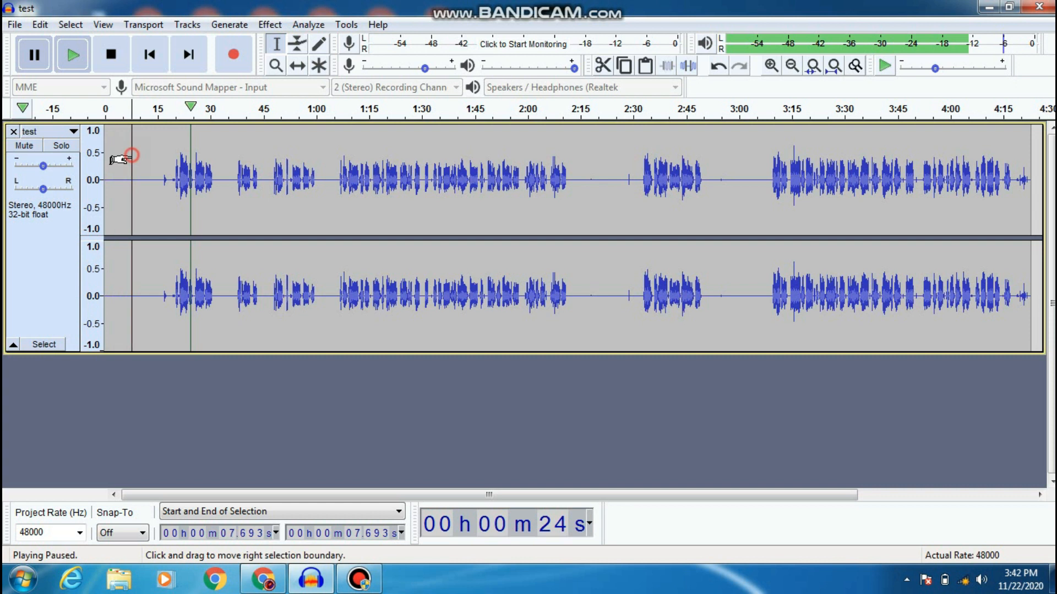
{"action": "left_click", "coordinate": [141, 160]}
{"action": "left_click_drag", "start_coordinate": [109, 145], "coordinate": [174, 161]}
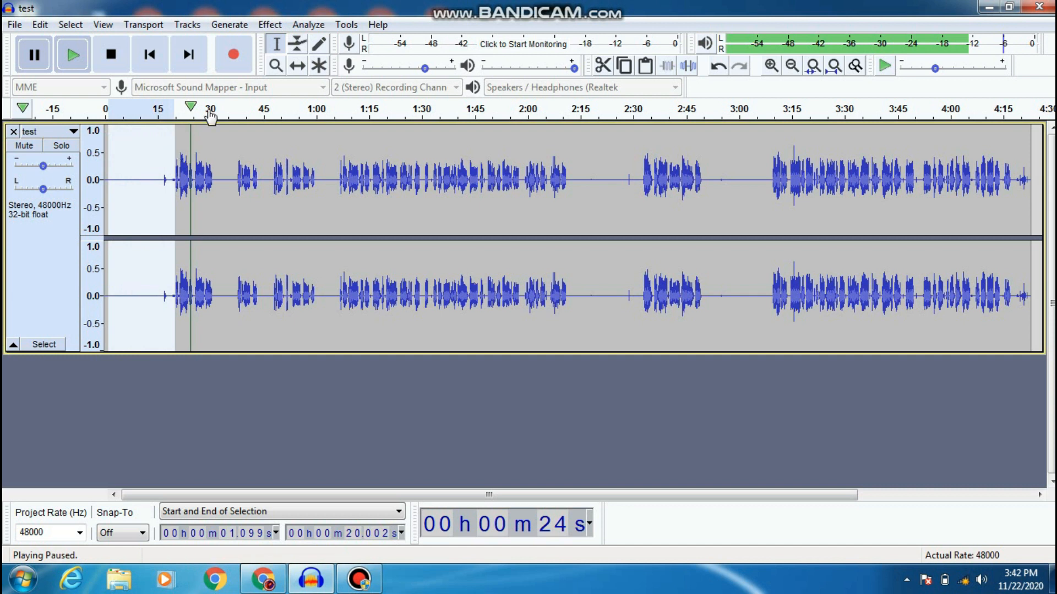
- In the Noise Reduction effect, set the noise reduction to 32 dB and capture the noise profile from the selected opening
{"action": "left_click", "coordinate": [270, 26]}
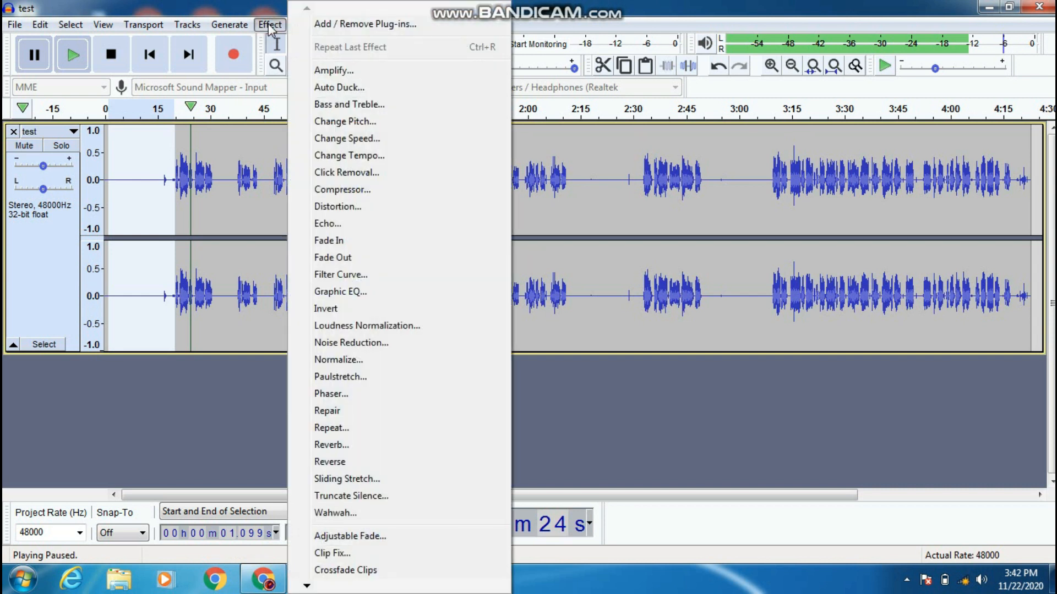
{"action": "left_click", "coordinate": [352, 343]}
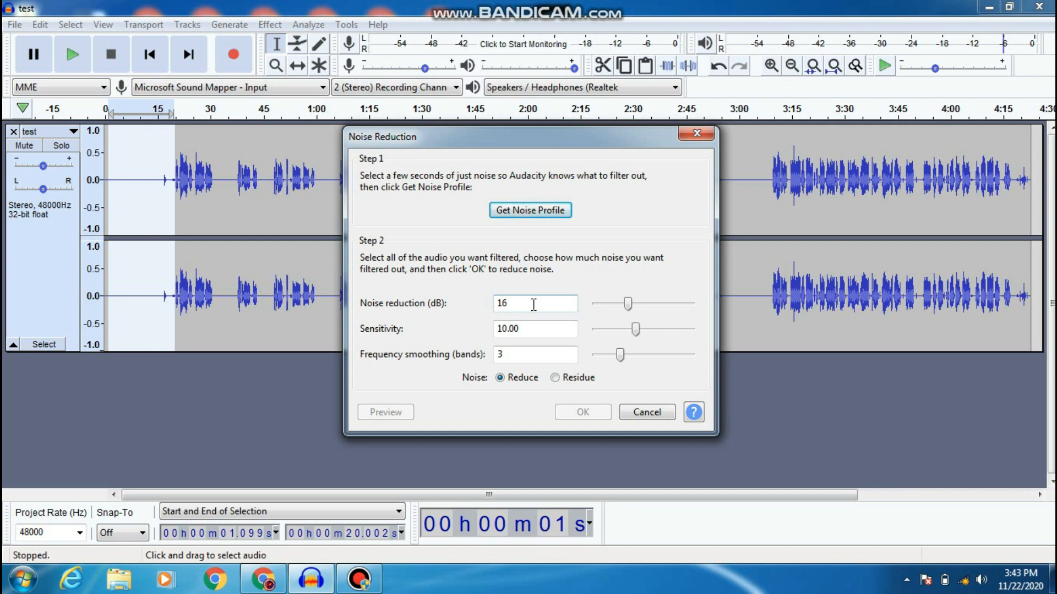
{"action": "left_click", "coordinate": [619, 303]}
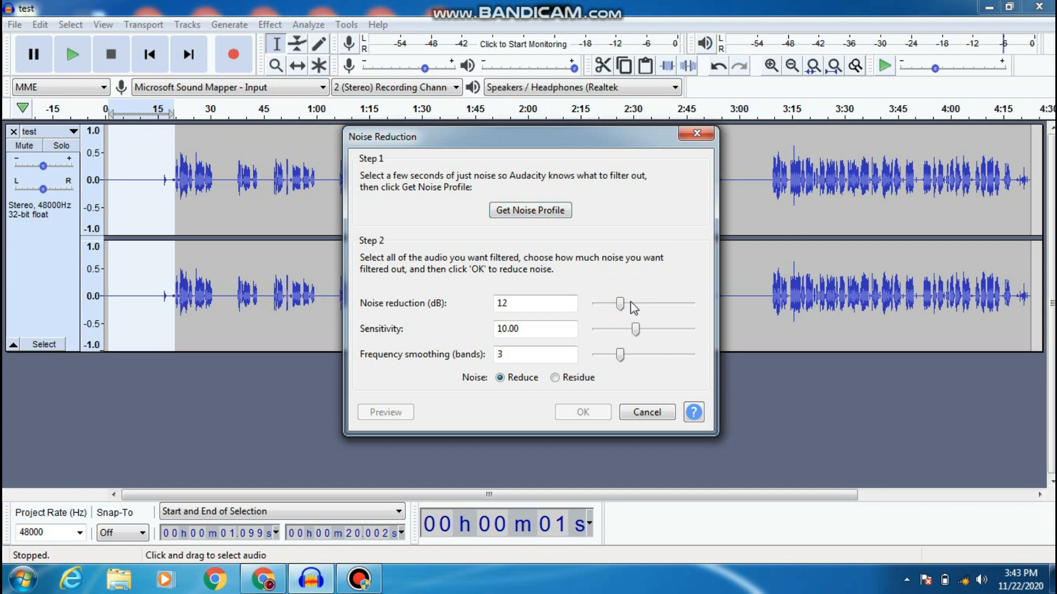
{"action": "left_click", "coordinate": [651, 303]}
{"action": "left_click_drag", "start_coordinate": [651, 304], "coordinate": [661, 305]}
{"action": "left_click", "coordinate": [551, 213]}
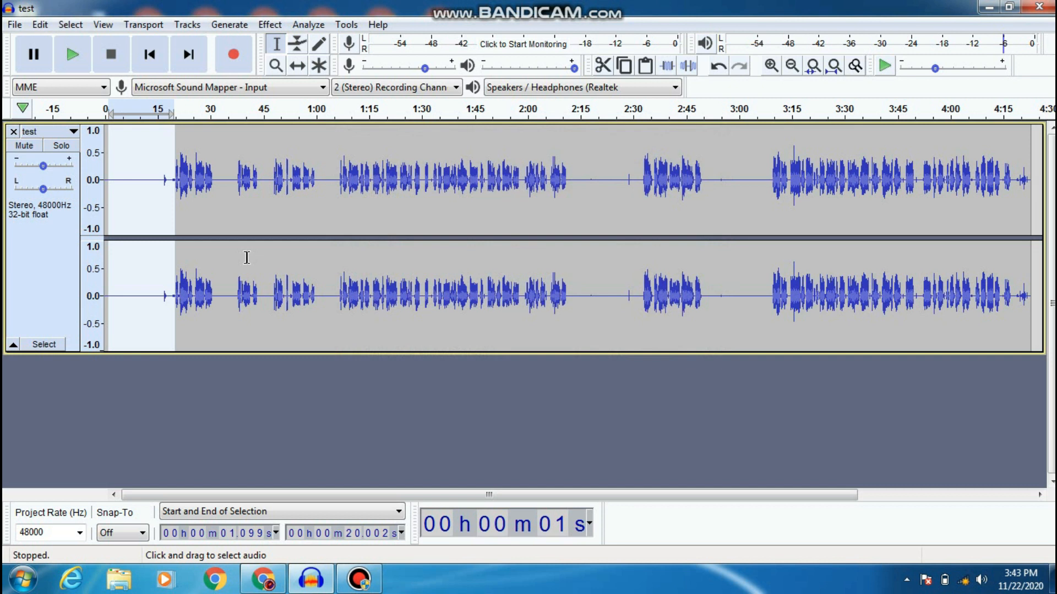
- Select the entire track and apply Noise Reduction to it with the noise option set to Reduce
{"action": "key", "text": "ctrl+a"}
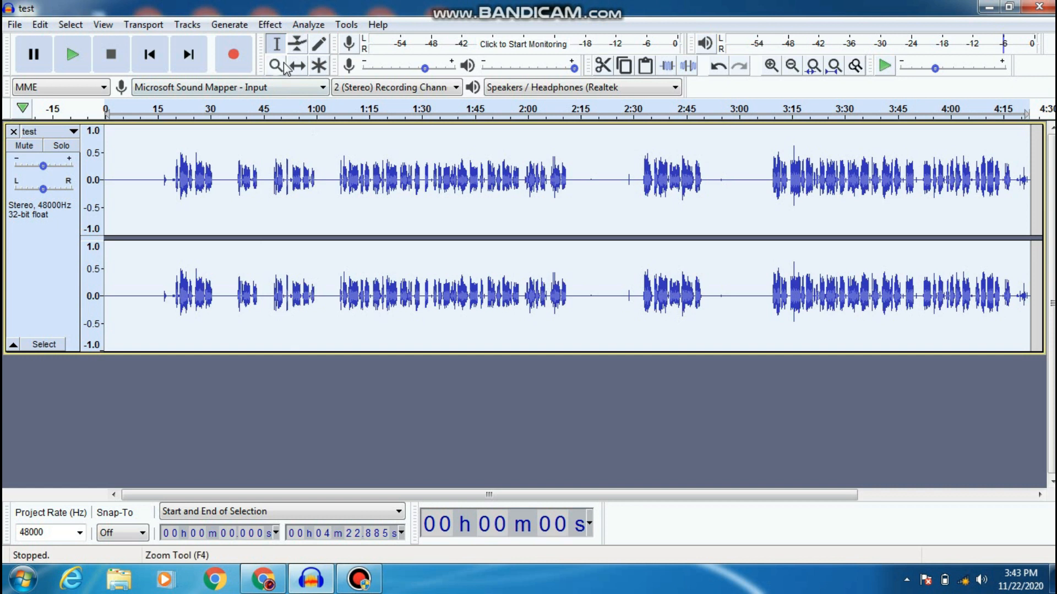
{"action": "left_click", "coordinate": [271, 24]}
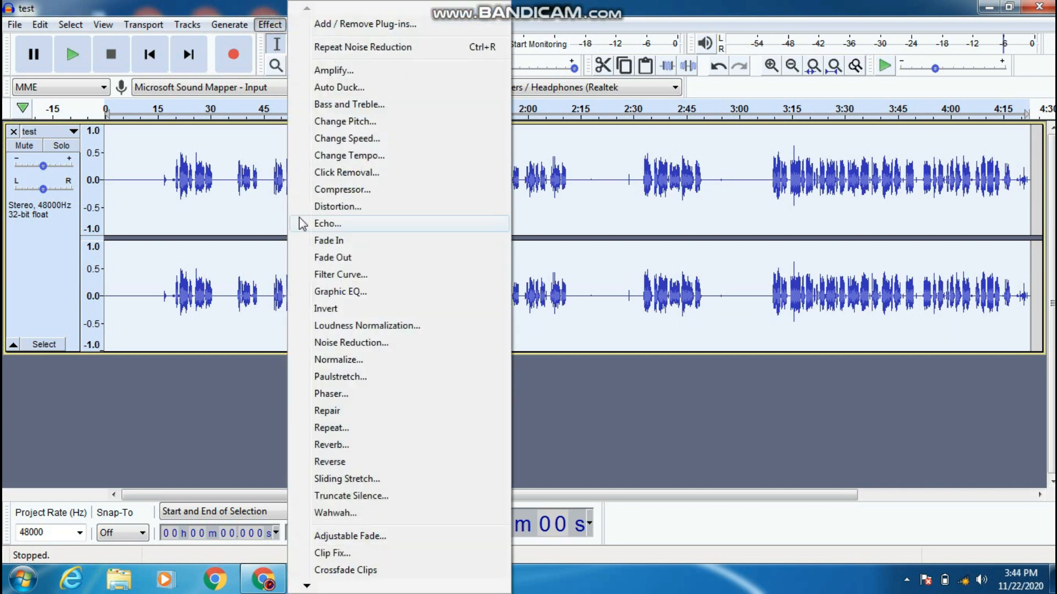
{"action": "left_click", "coordinate": [357, 343]}
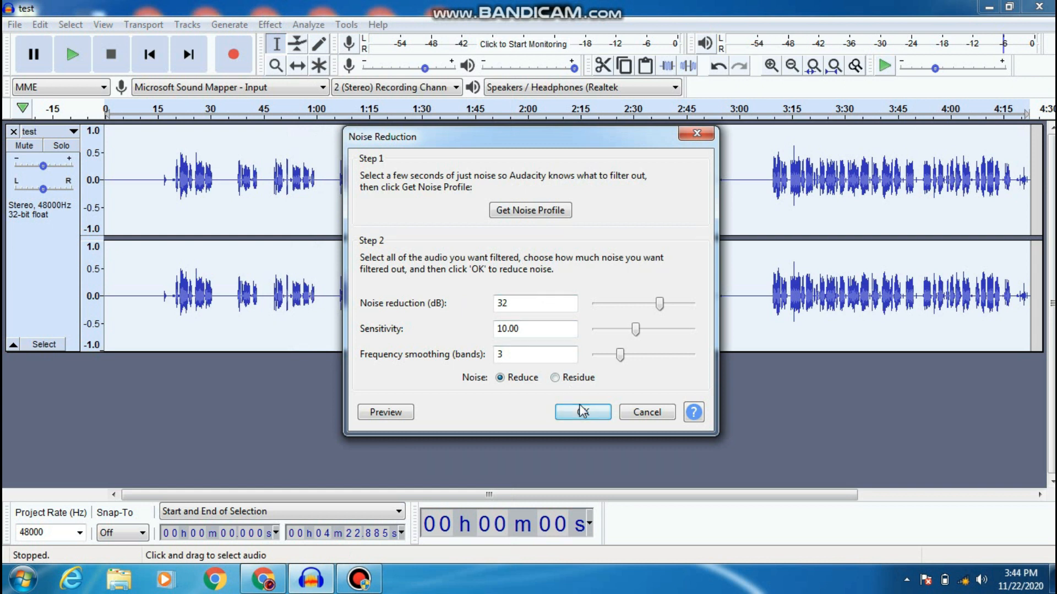
{"action": "left_click", "coordinate": [556, 379]}
{"action": "left_click", "coordinate": [501, 378]}
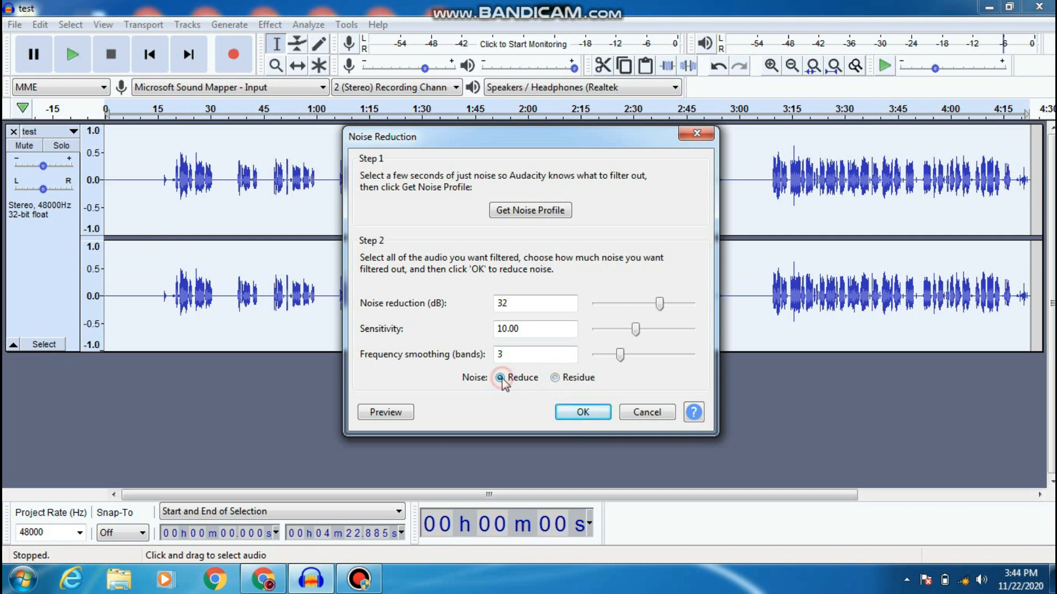
{"action": "left_click", "coordinate": [580, 414]}
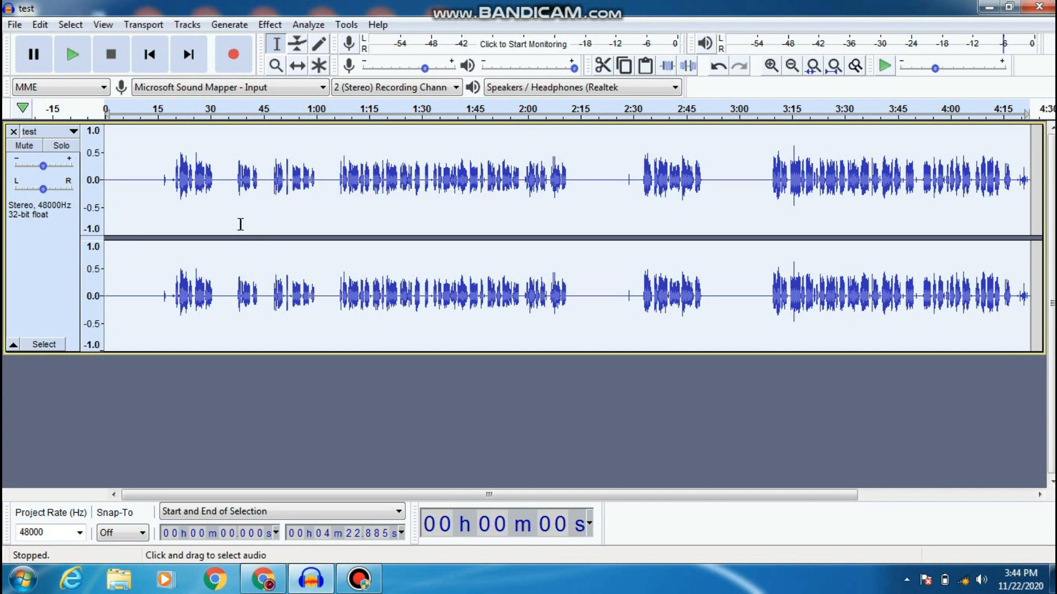
- Play the noise-reduced track from the start to check the result, pausing after the first words
{"action": "left_click", "coordinate": [80, 64]}
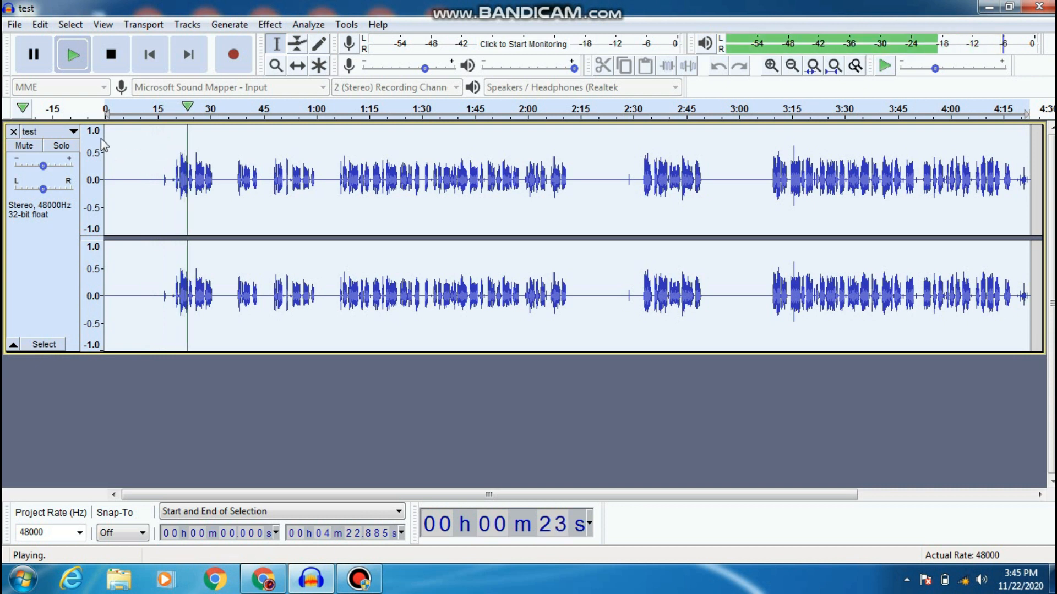
{"action": "left_click", "coordinate": [33, 55]}
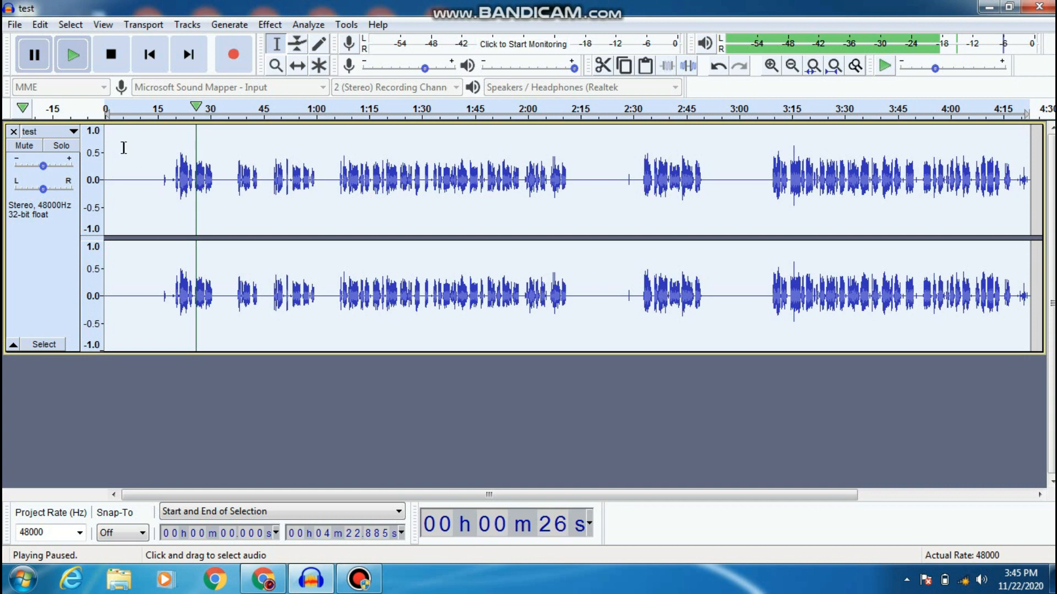
- Export the audio to the Desktop as test in WAV (Microsoft) format with Signed 16-bit PCM encoding, accepting the metadata tags as they are
{"action": "left_click", "coordinate": [16, 25]}
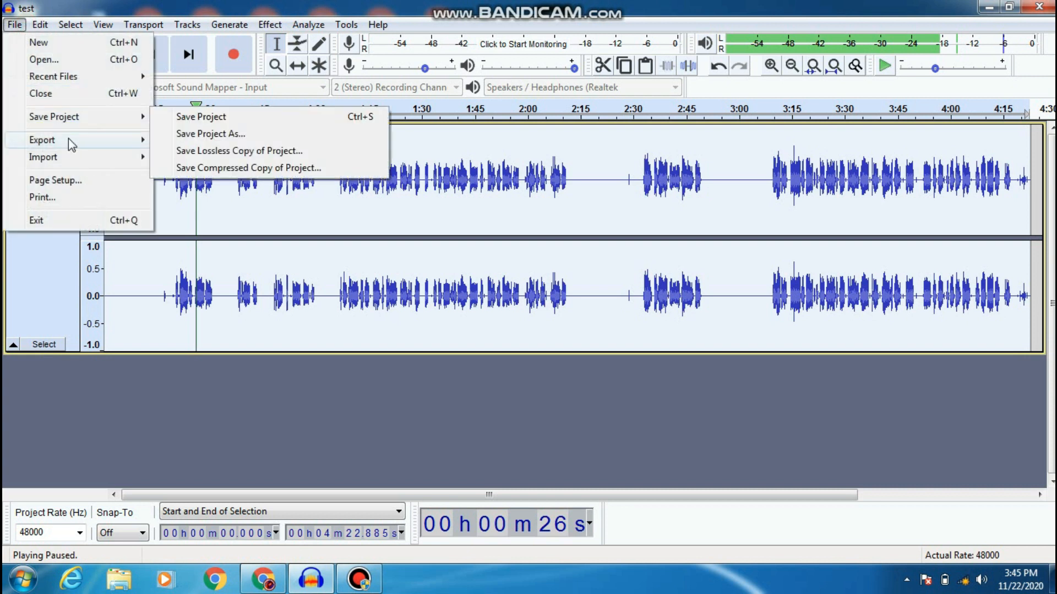
{"action": "mouse_move", "coordinate": [81, 141]}
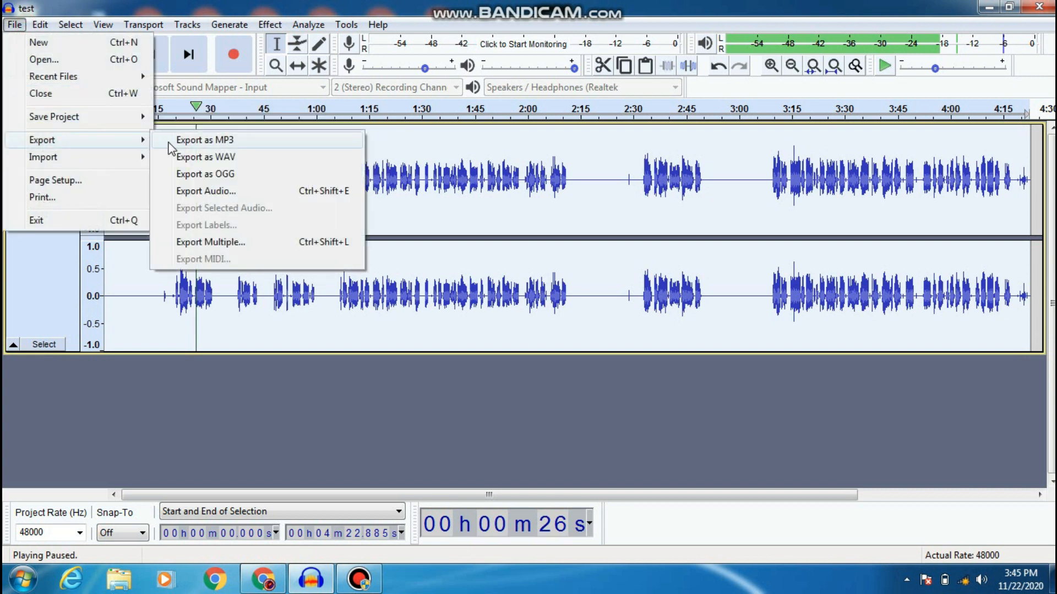
{"action": "left_click", "coordinate": [221, 192]}
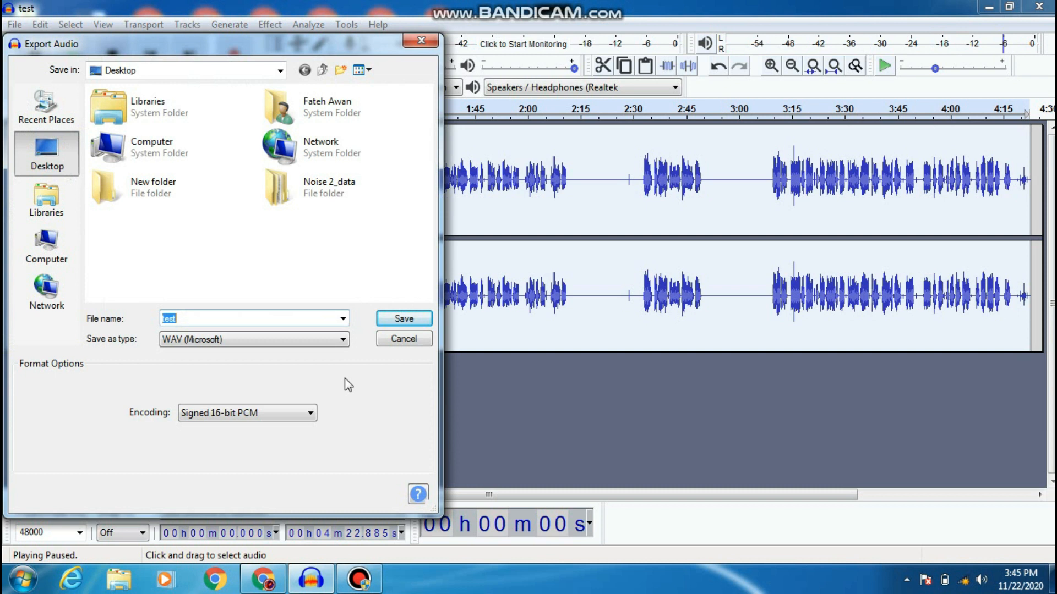
{"action": "left_click", "coordinate": [399, 325]}
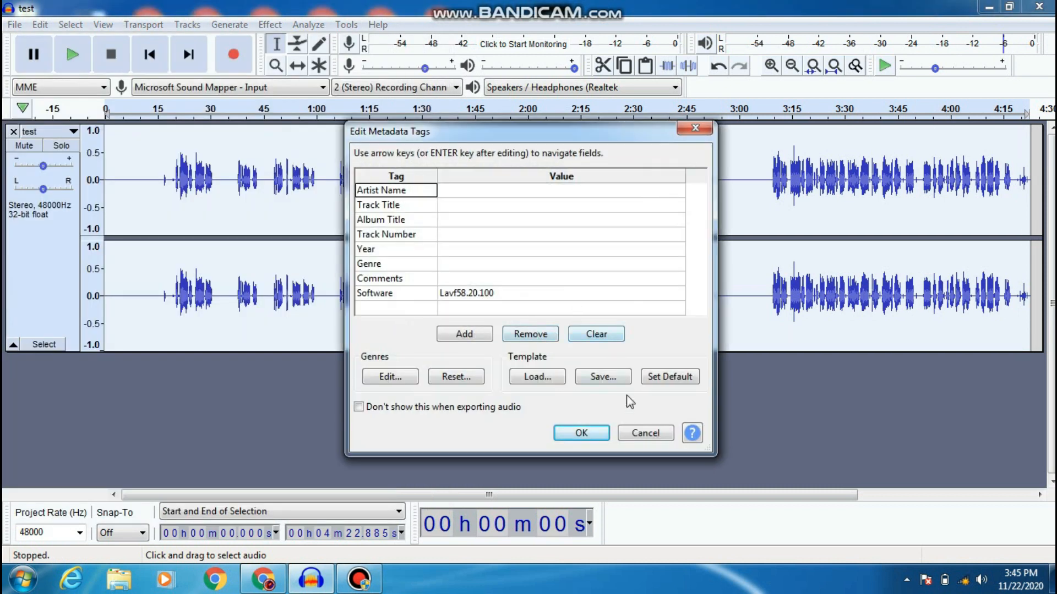
{"action": "left_click", "coordinate": [584, 432]}
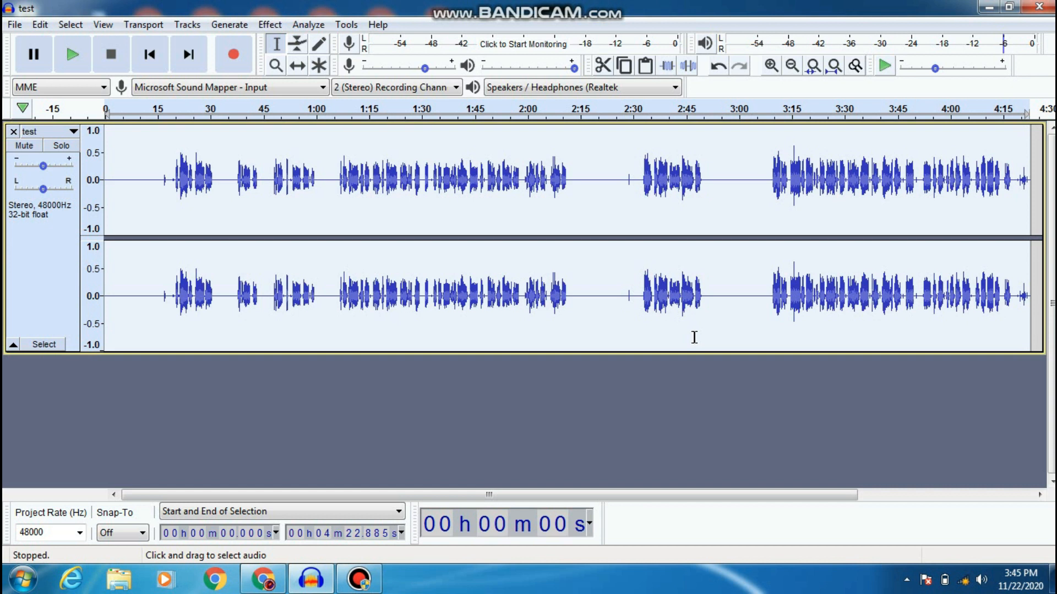
- Close the test project without saving its changes
{"action": "left_click", "coordinate": [1039, 7]}
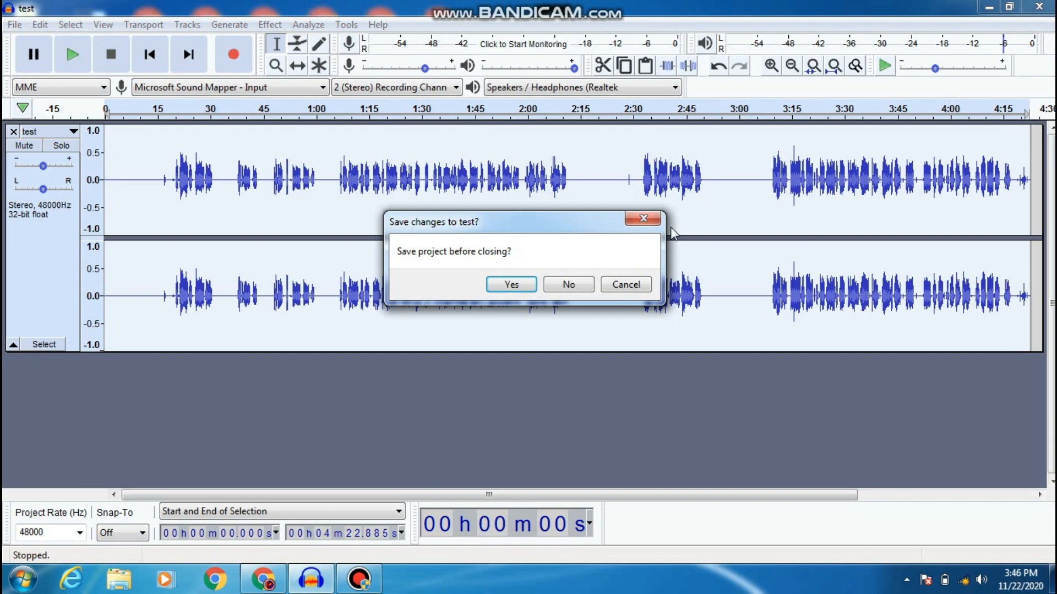
{"action": "left_click", "coordinate": [560, 286]}
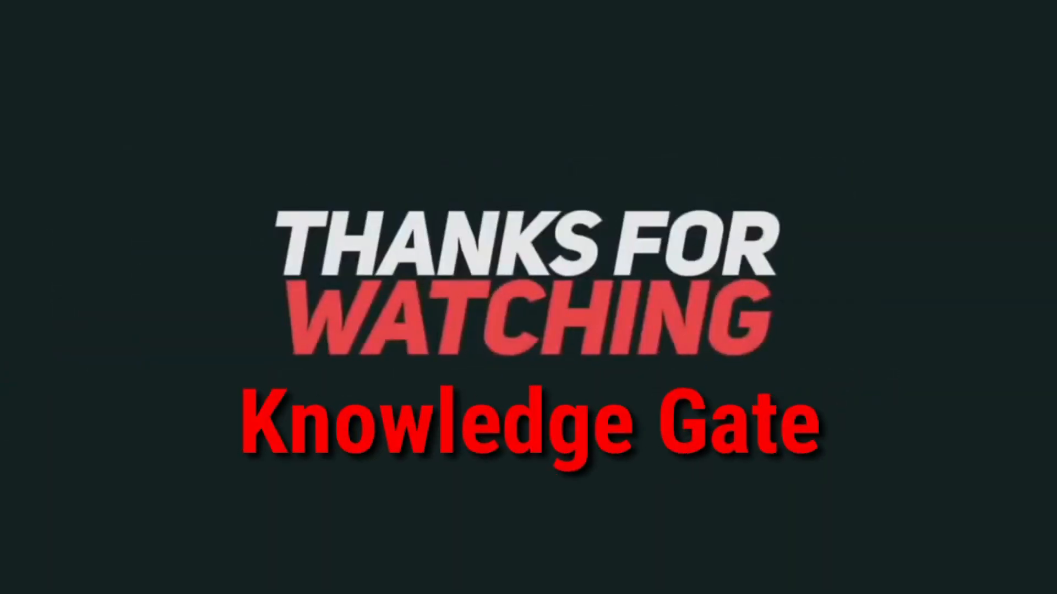